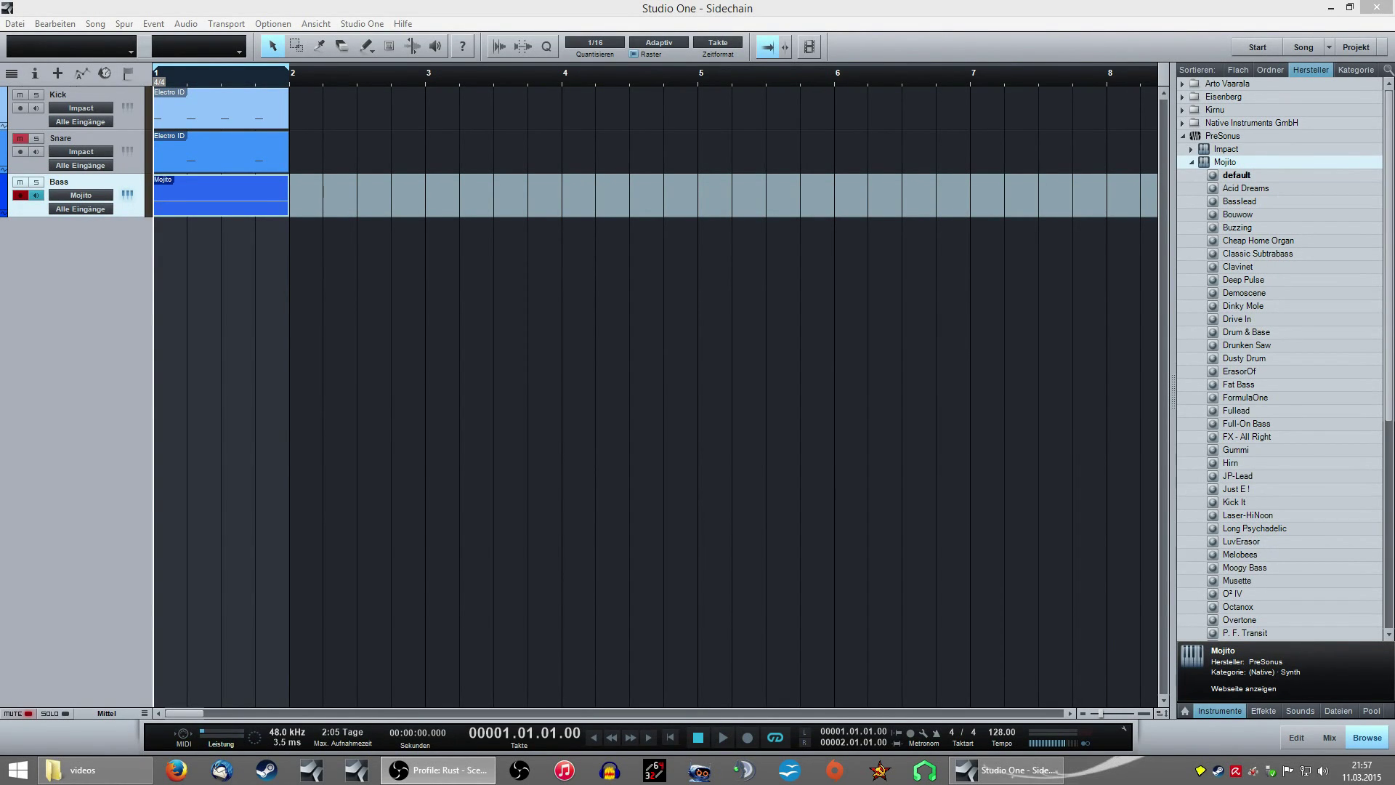
- Inspect the notes of the Kick pattern and the Bass part in the note editor
double_click(206, 128)
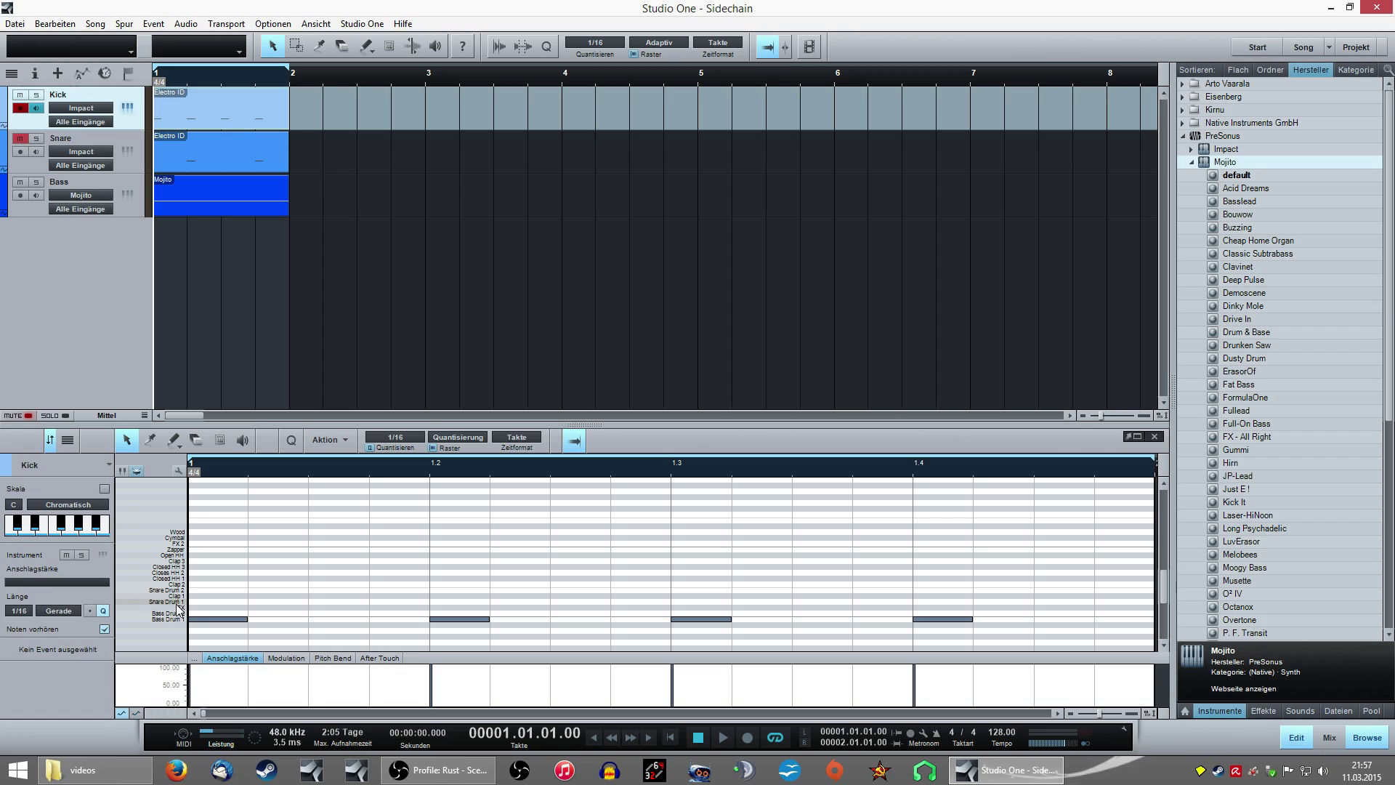
click(1155, 436)
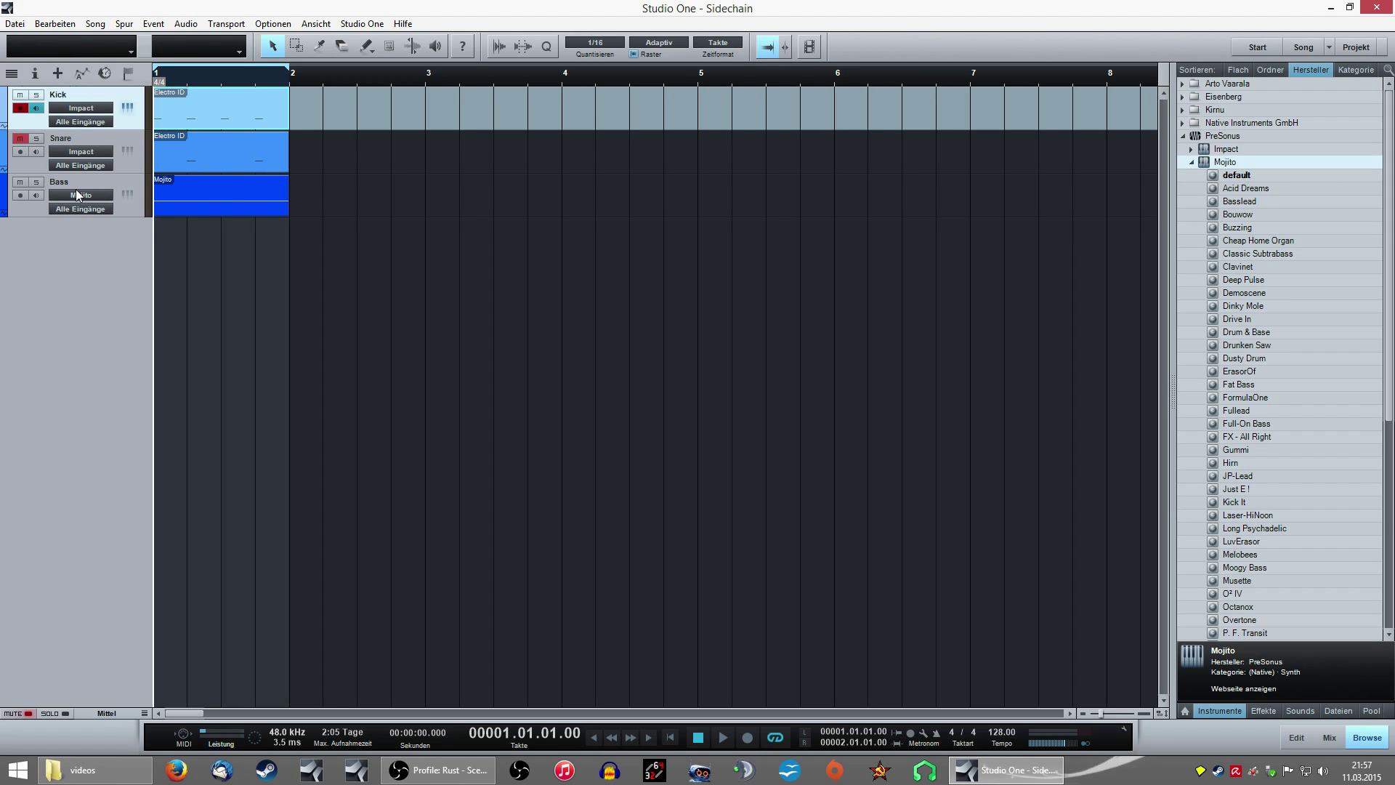
double_click(182, 201)
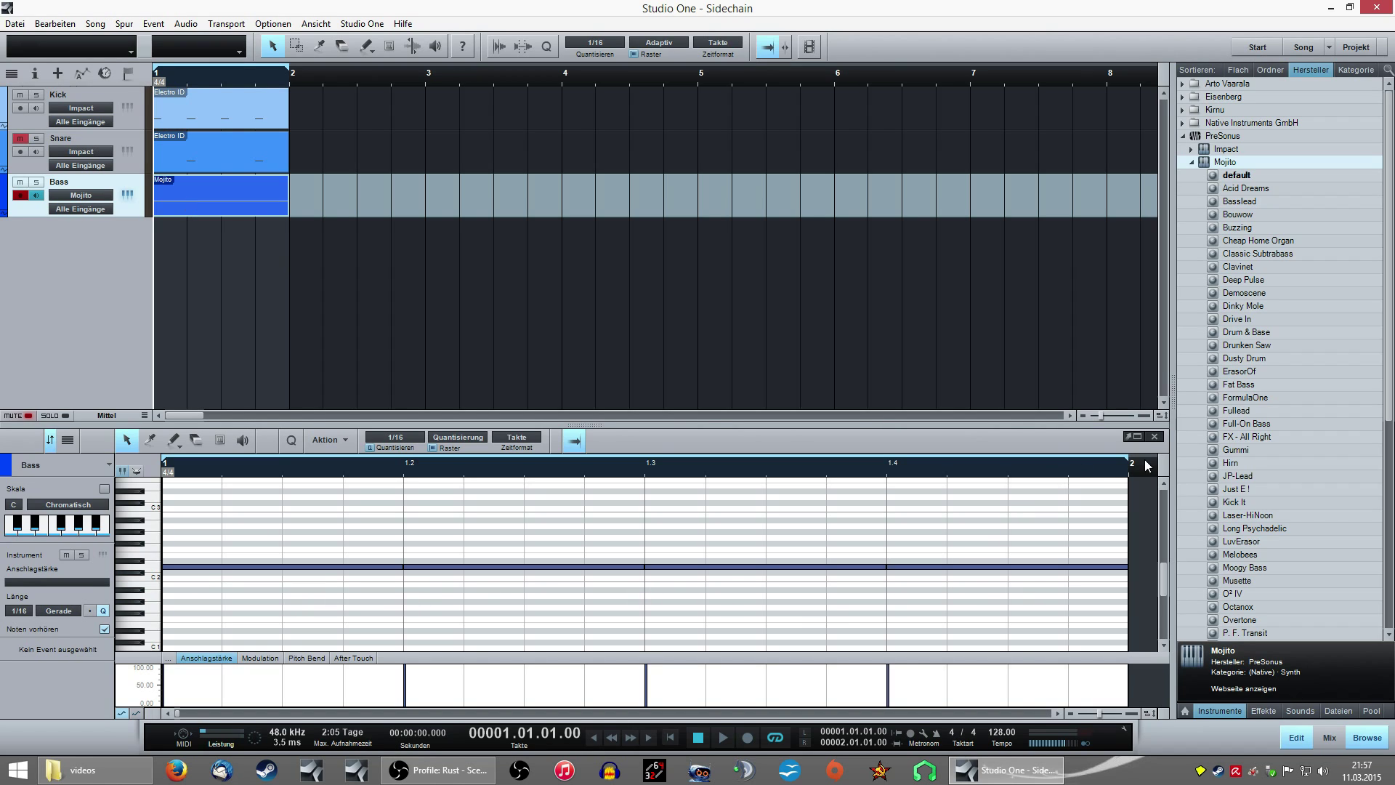
click(1155, 436)
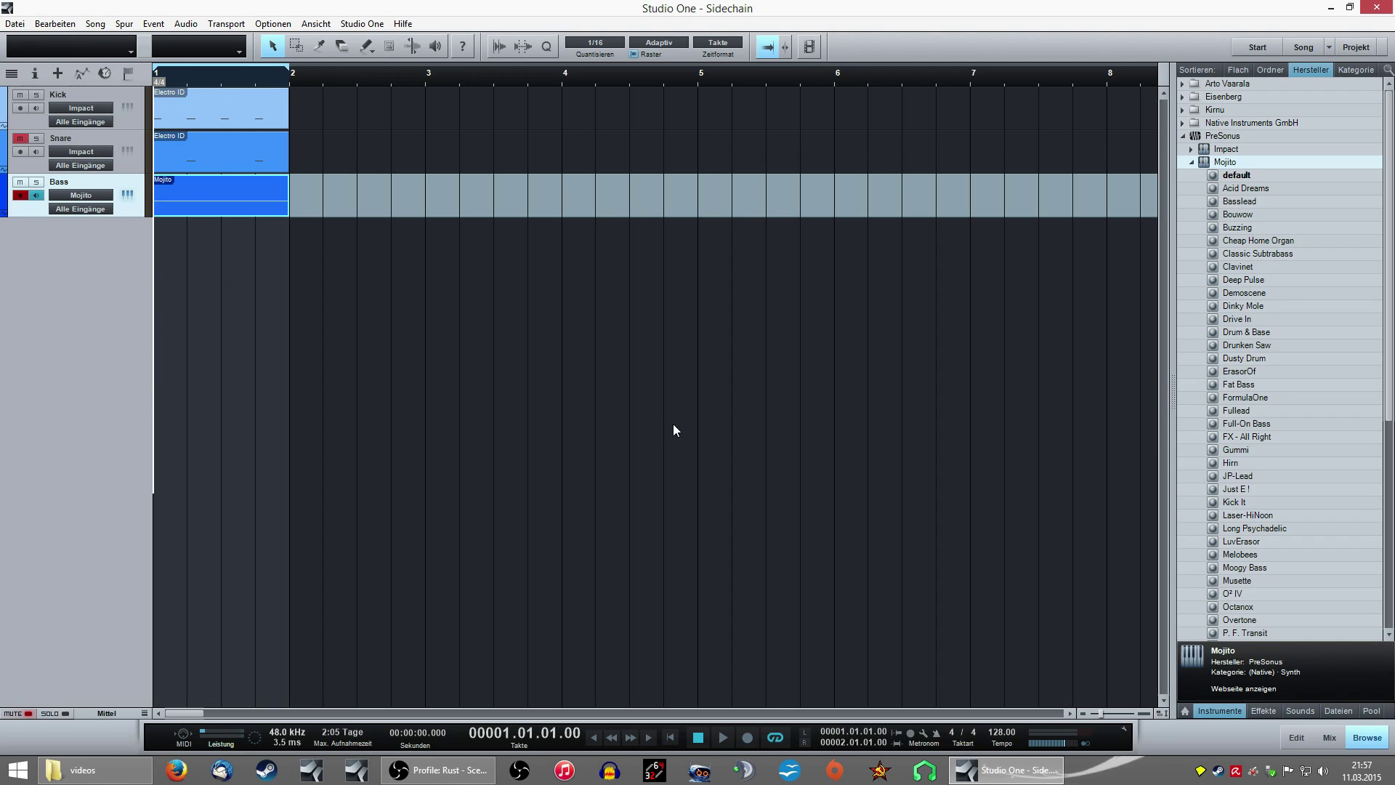
- In the Console, open the Bass channel's Compressor and confirm it uses the Pump preset
key(F3)
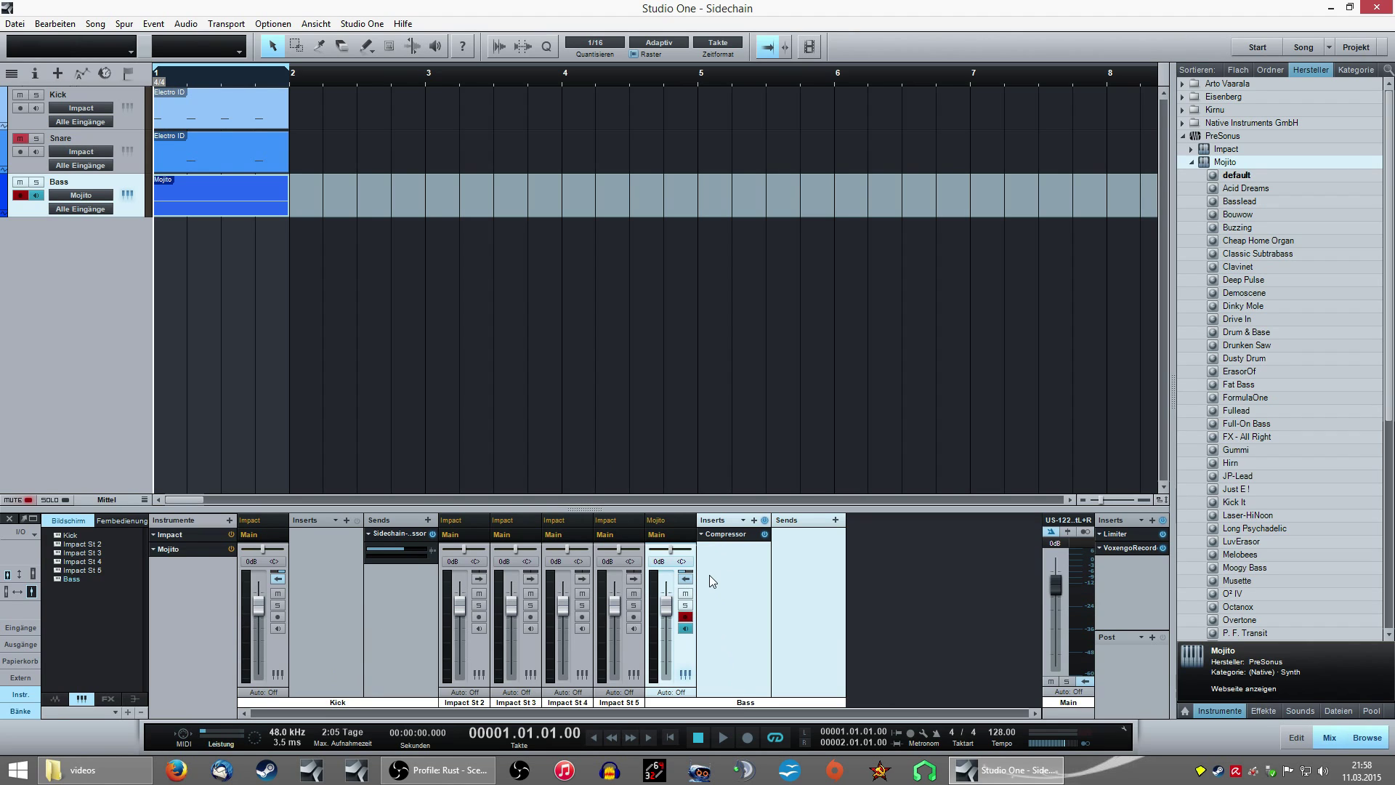
right_click(705, 542)
click(744, 547)
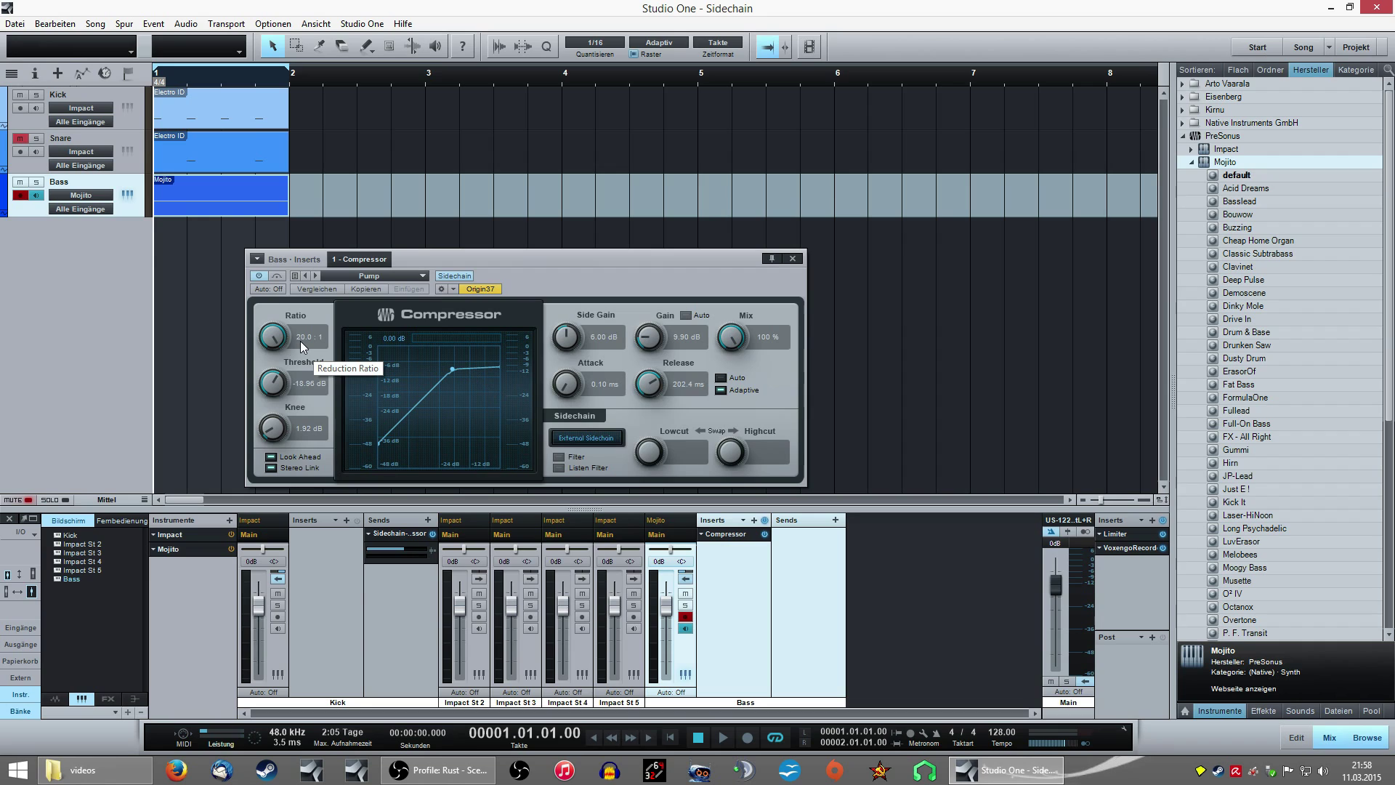
click(421, 276)
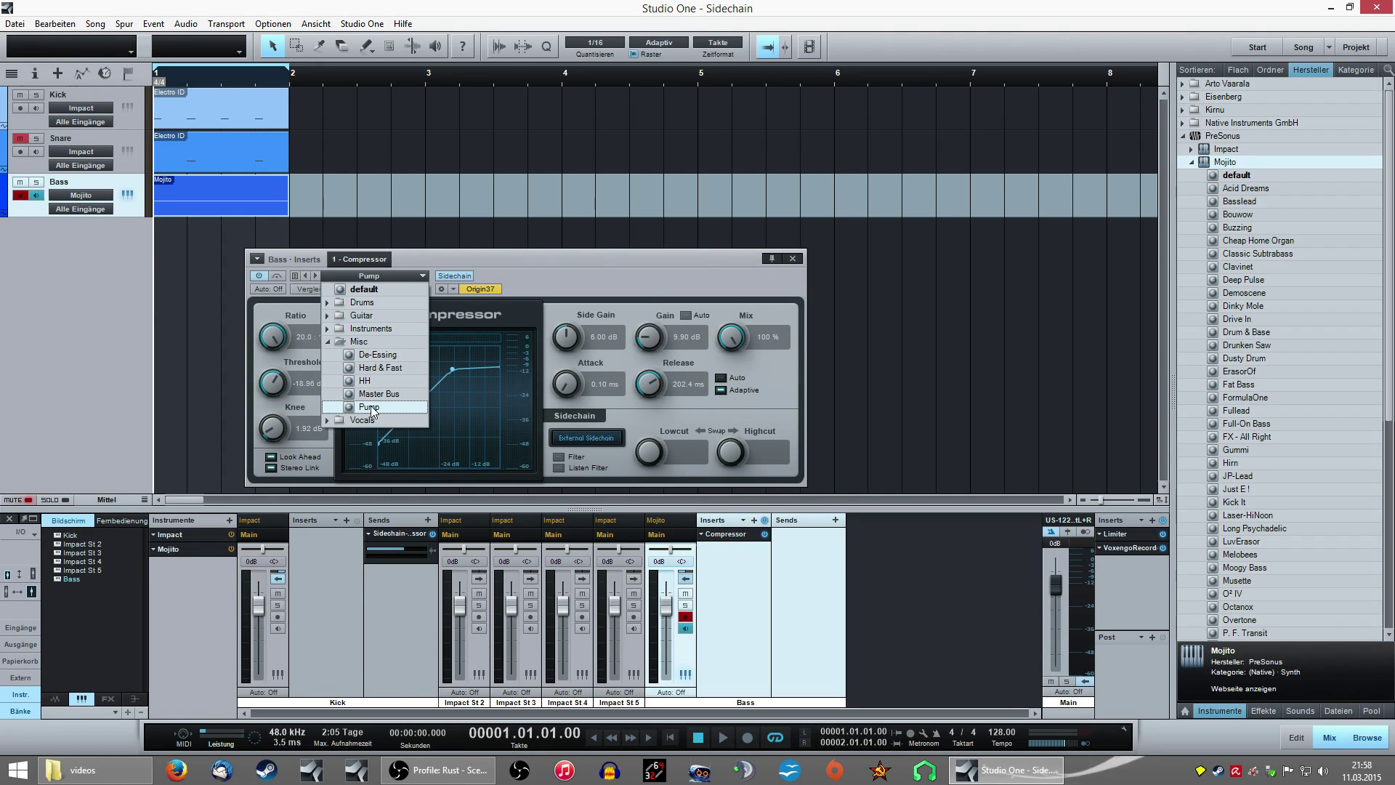
click(664, 265)
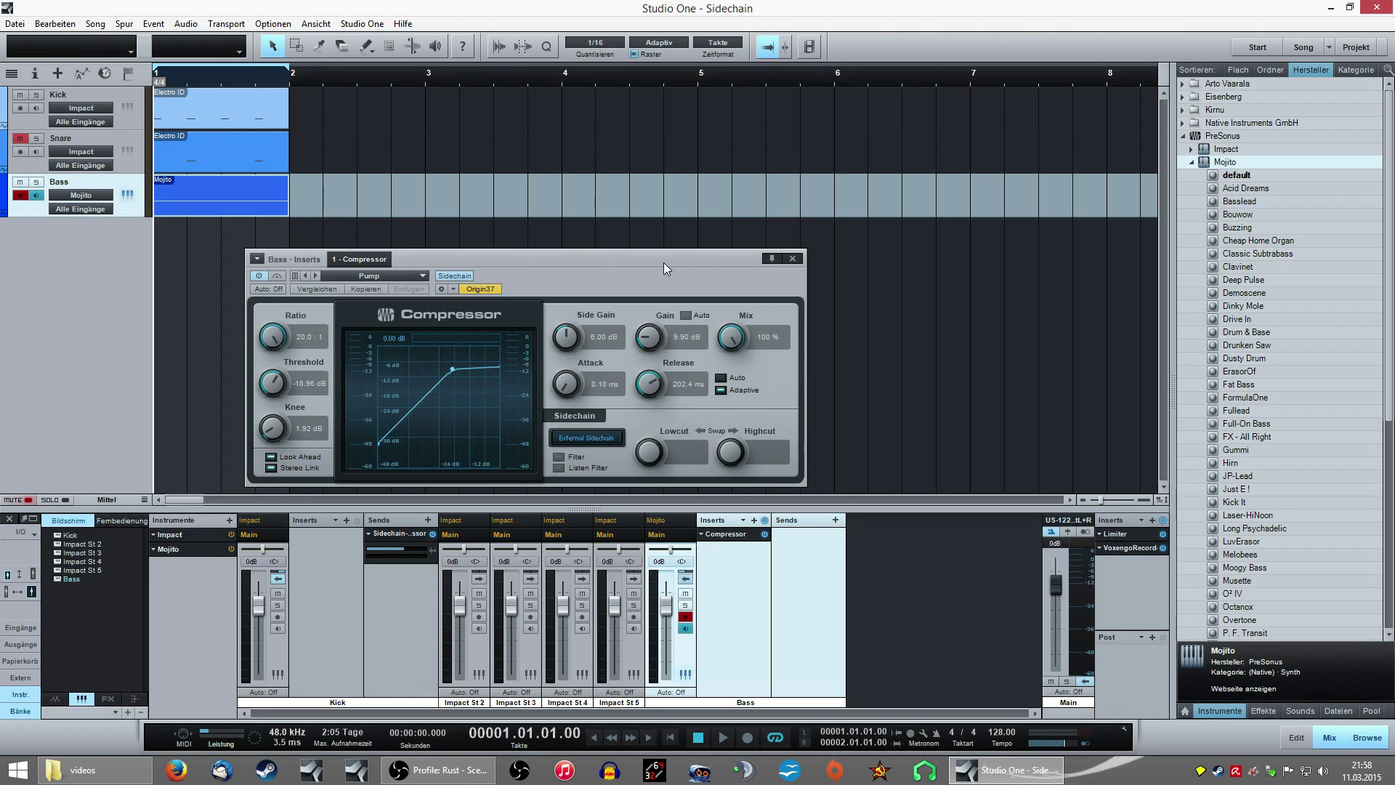
click(418, 276)
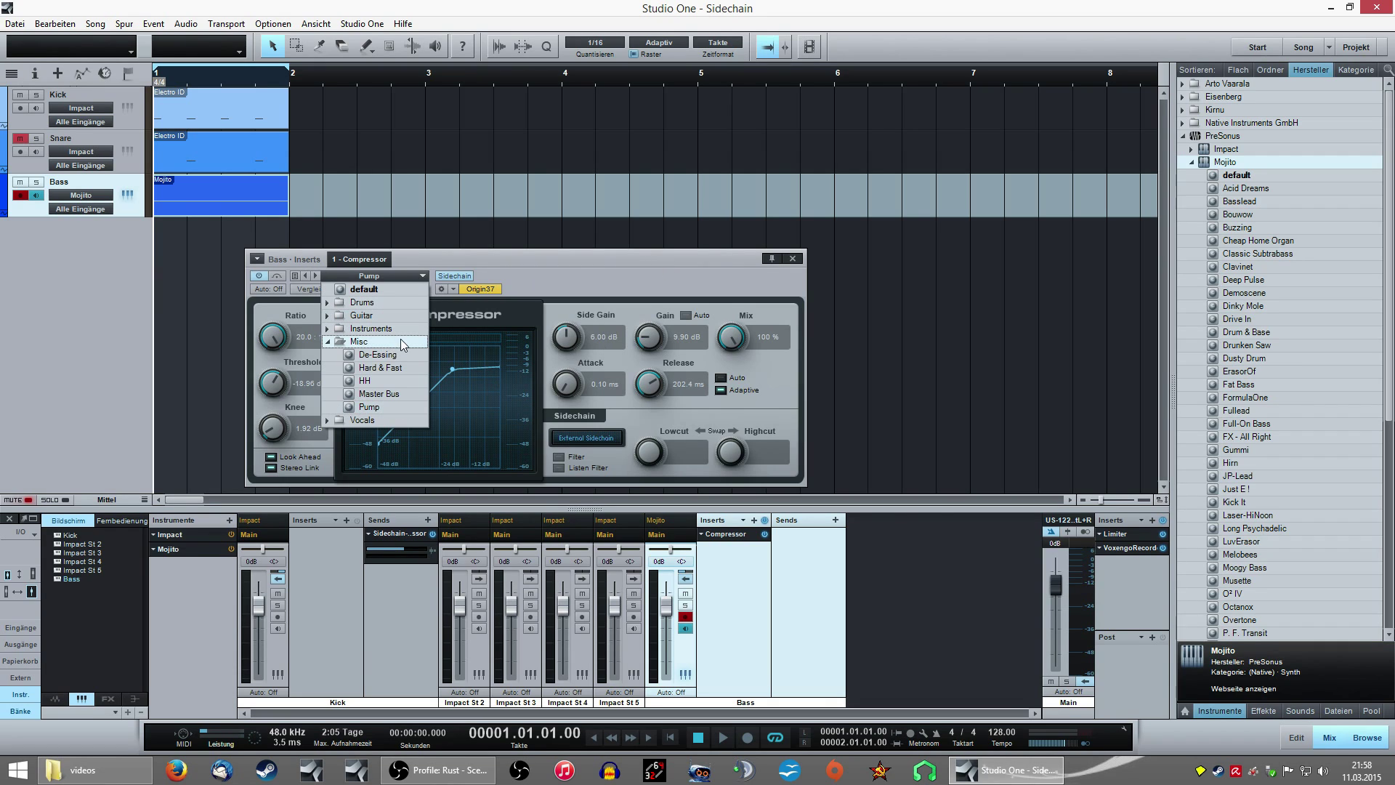
click(578, 269)
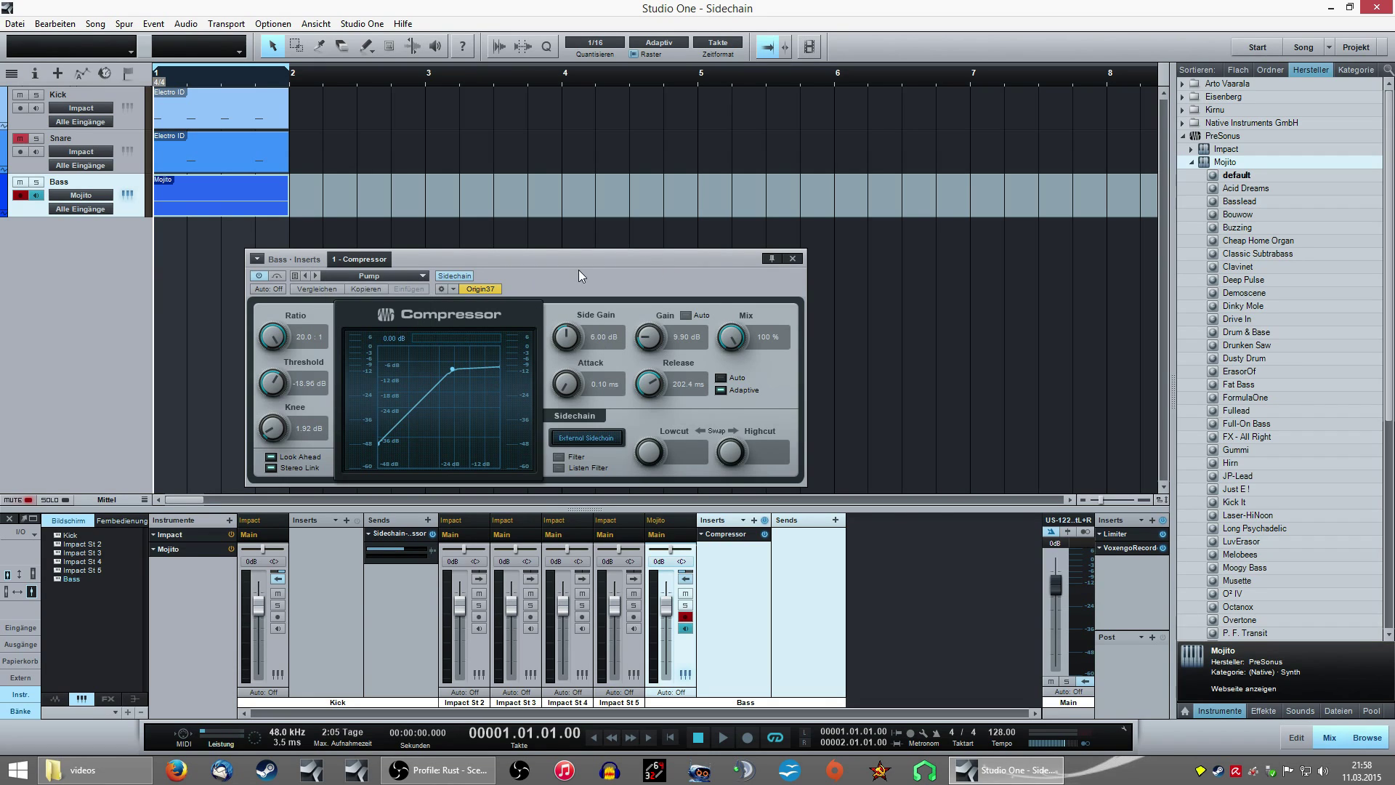
click(794, 258)
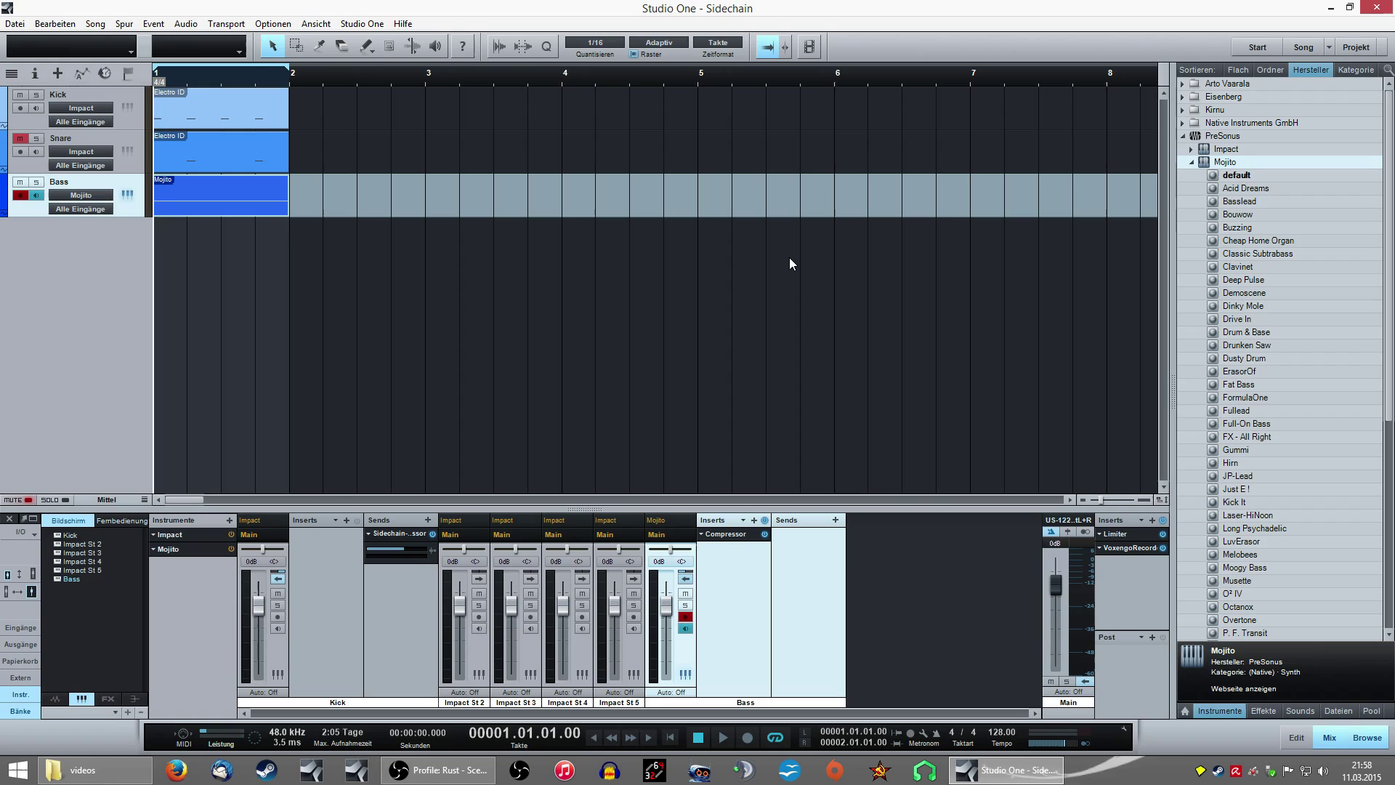
click(129, 94)
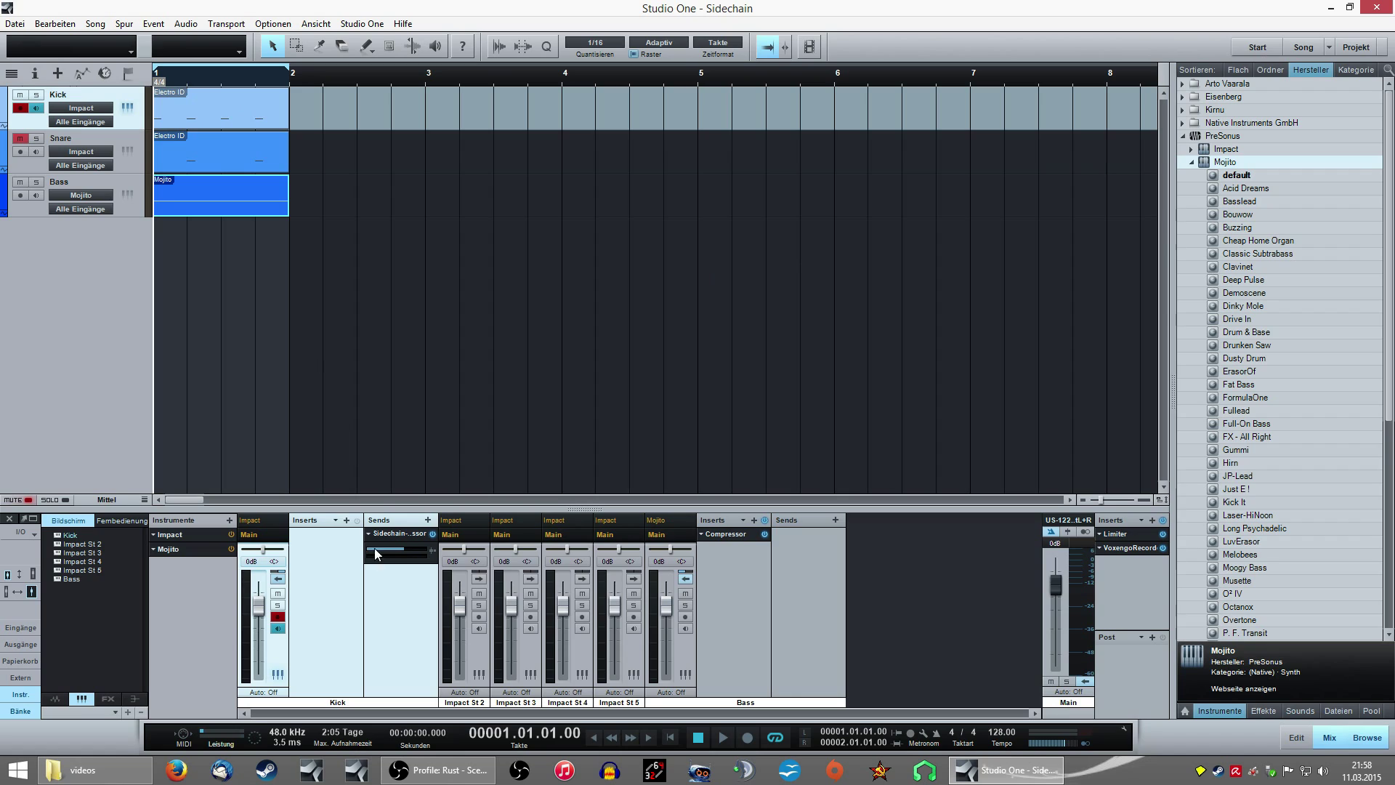
key(shift+Down)
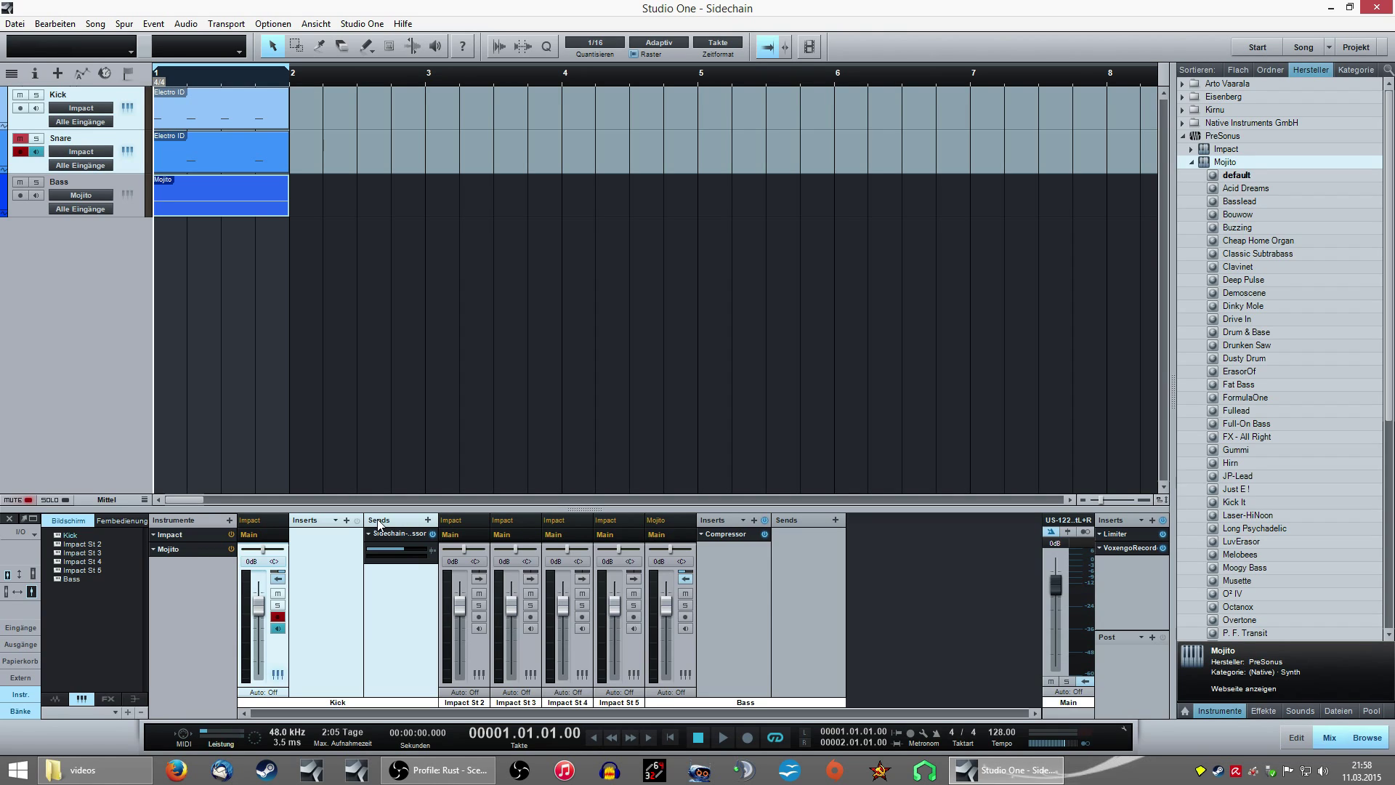
click(429, 521)
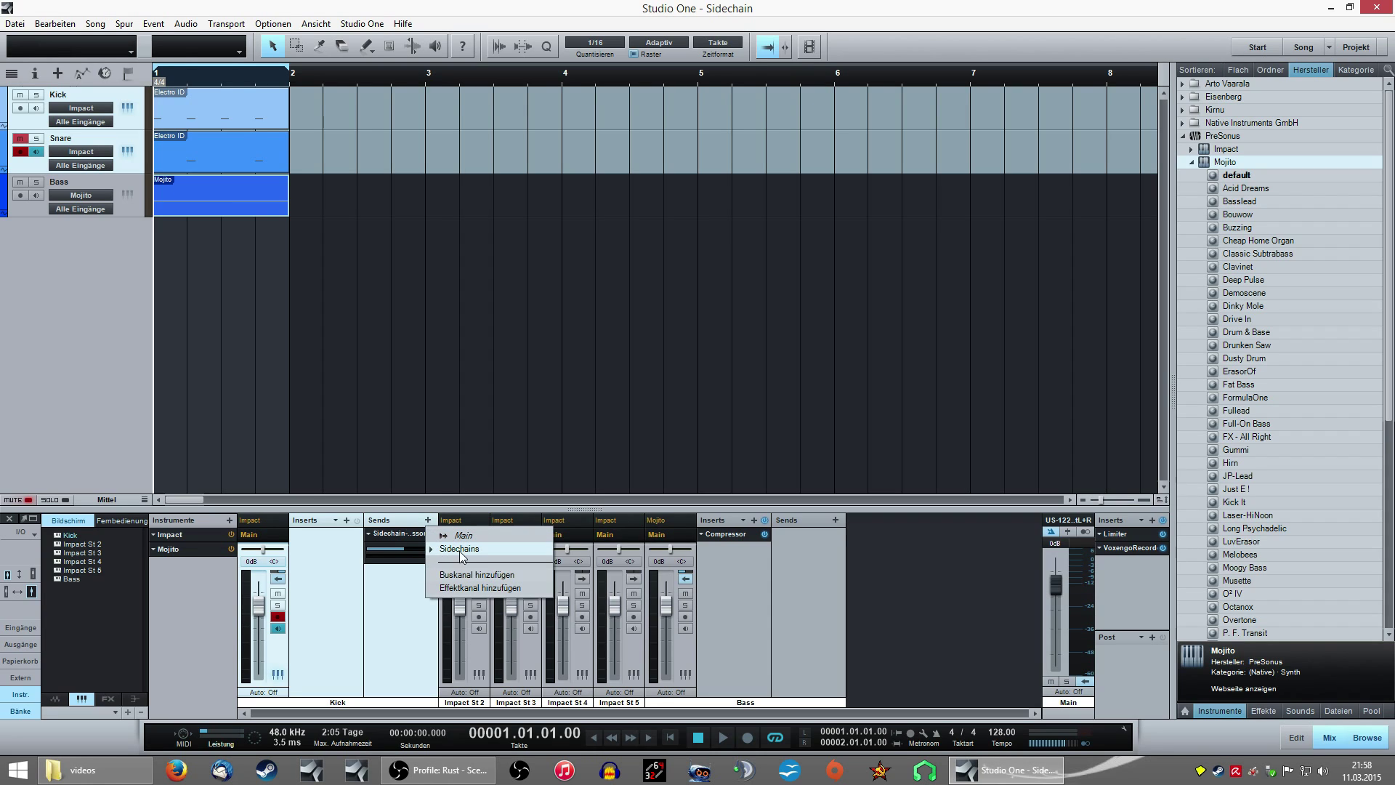
click(437, 548)
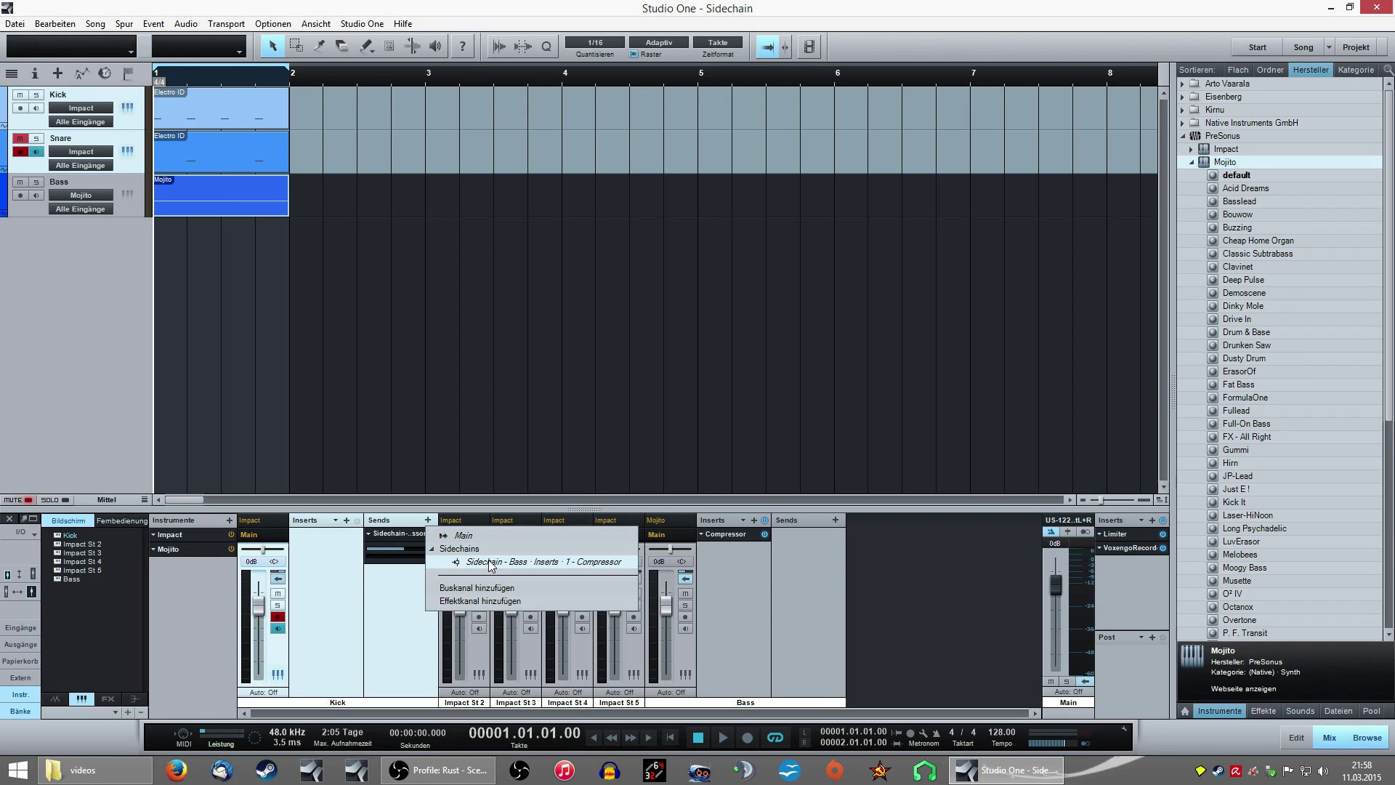
click(747, 578)
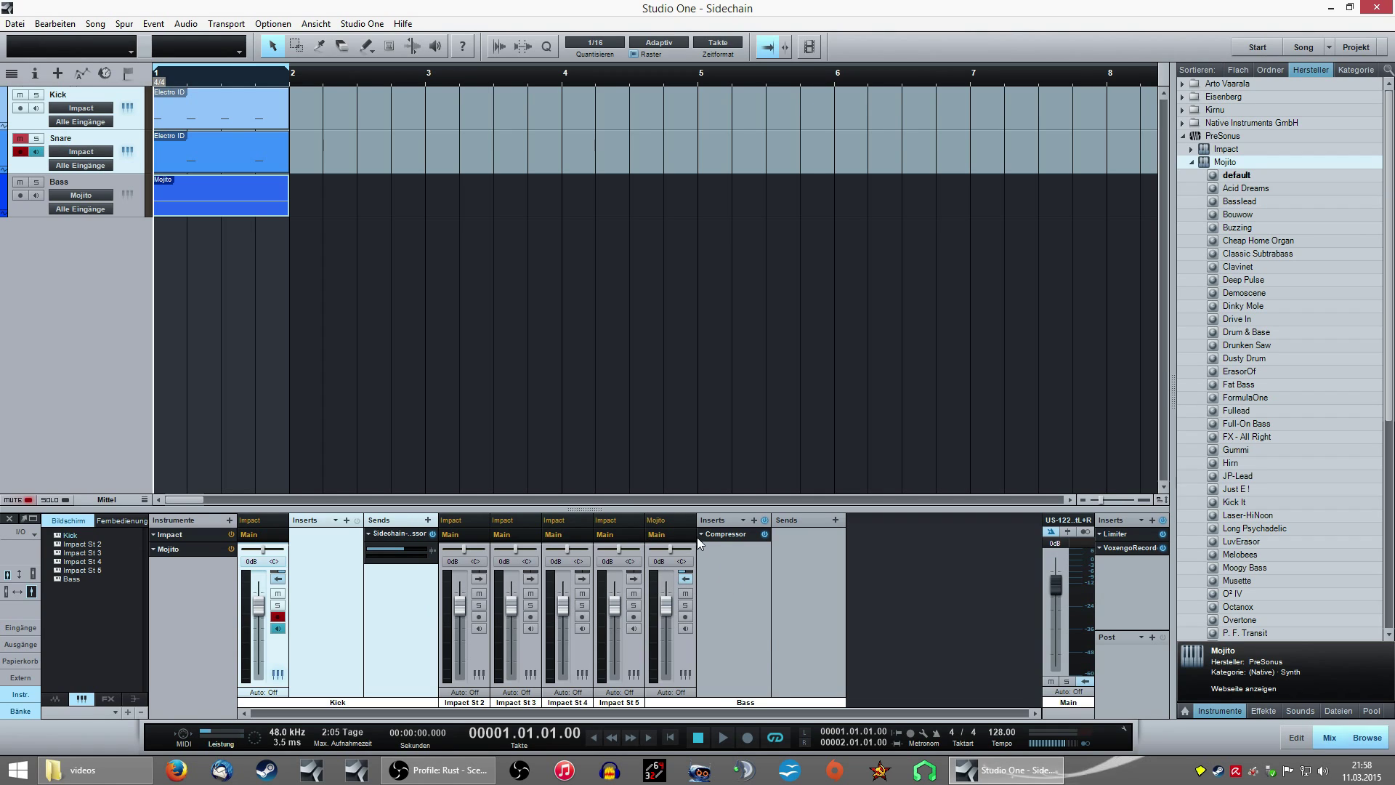
click(700, 533)
click(719, 547)
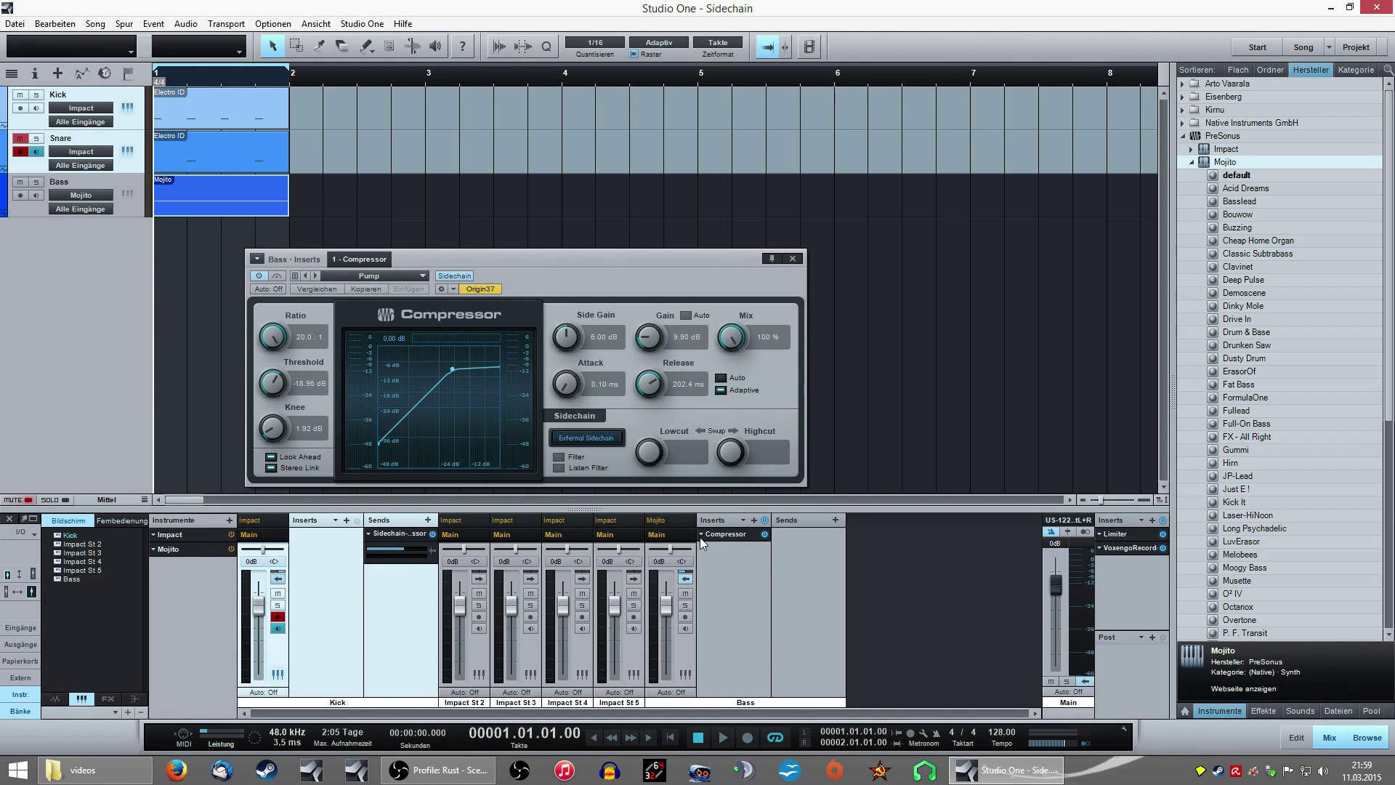
- Play the loop with the Bass Compressor bypassed, then switch the Compressor back on
click(795, 259)
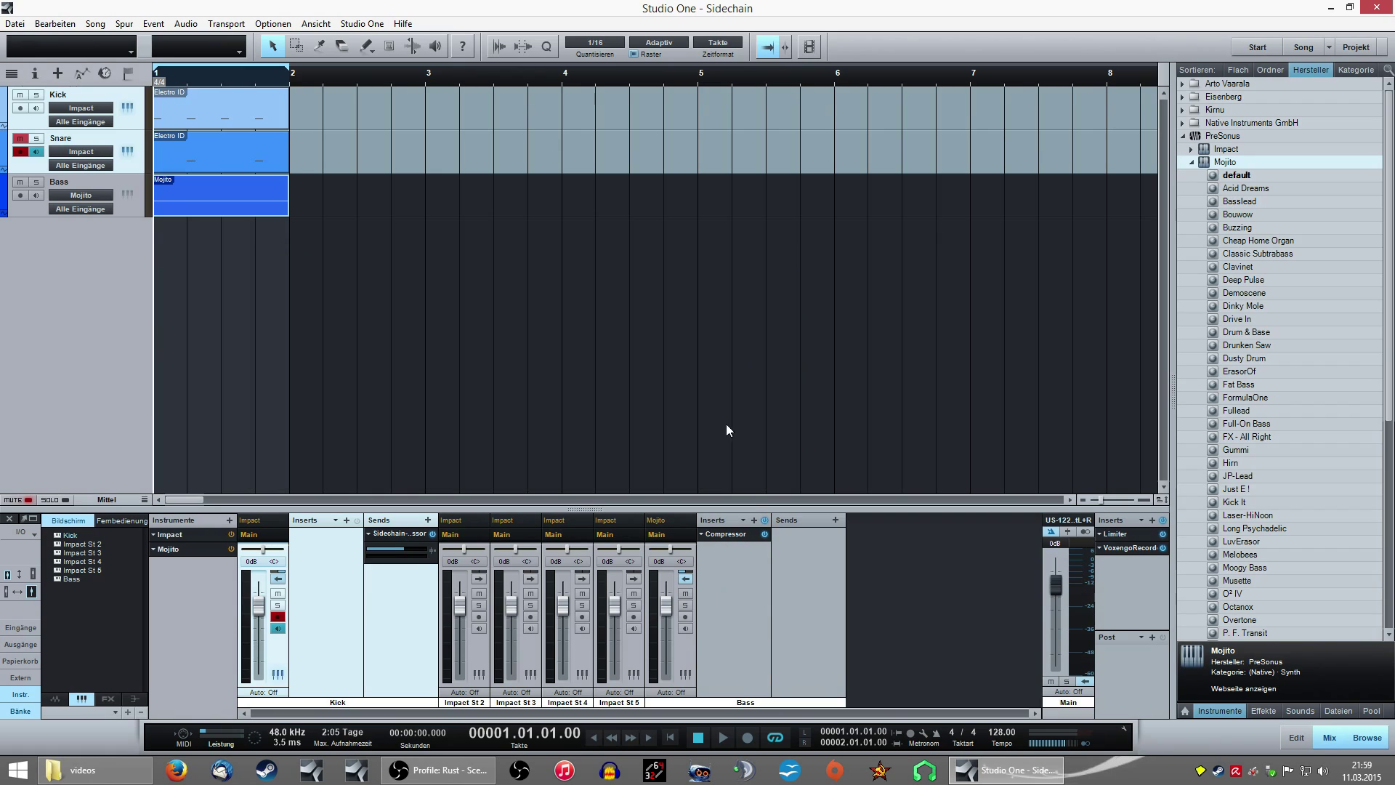
click(764, 534)
click(723, 737)
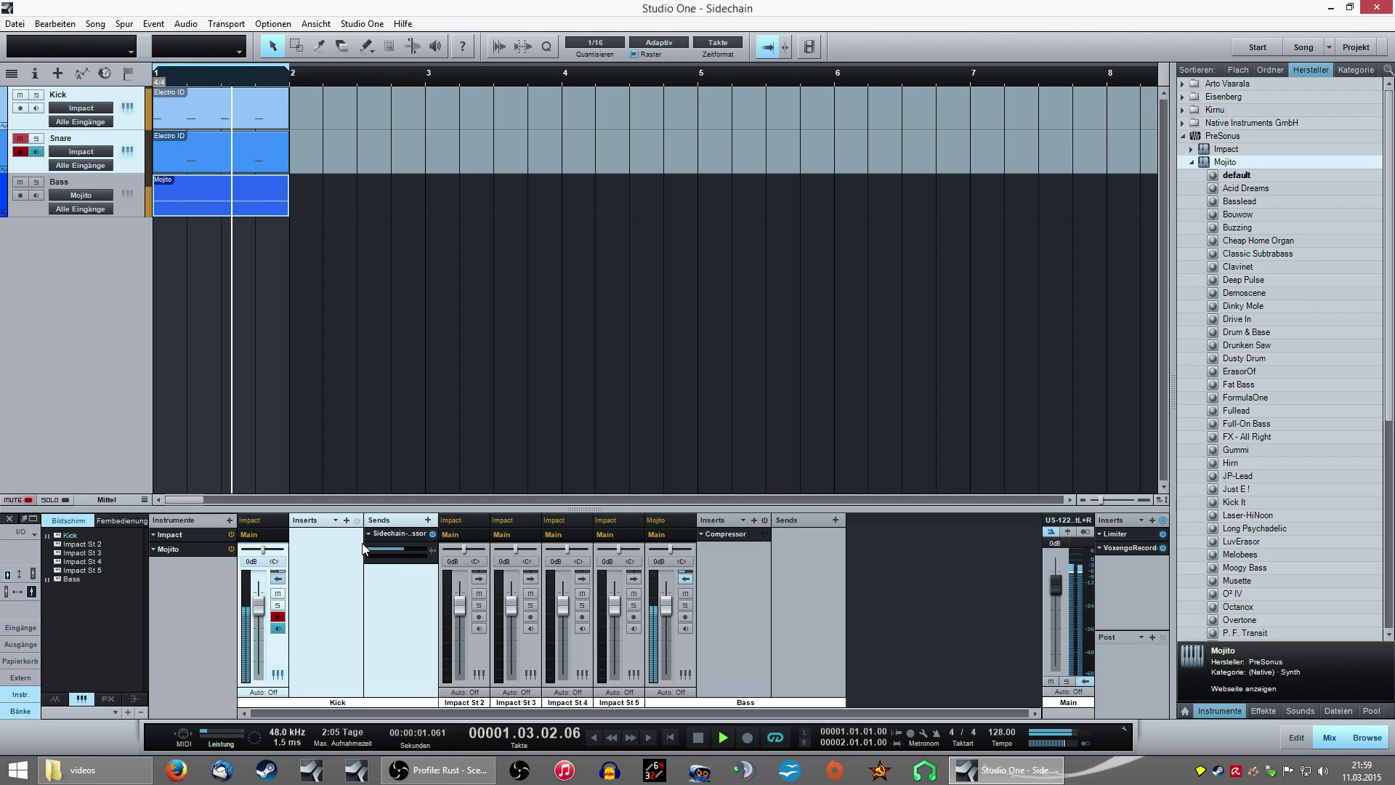
click(767, 534)
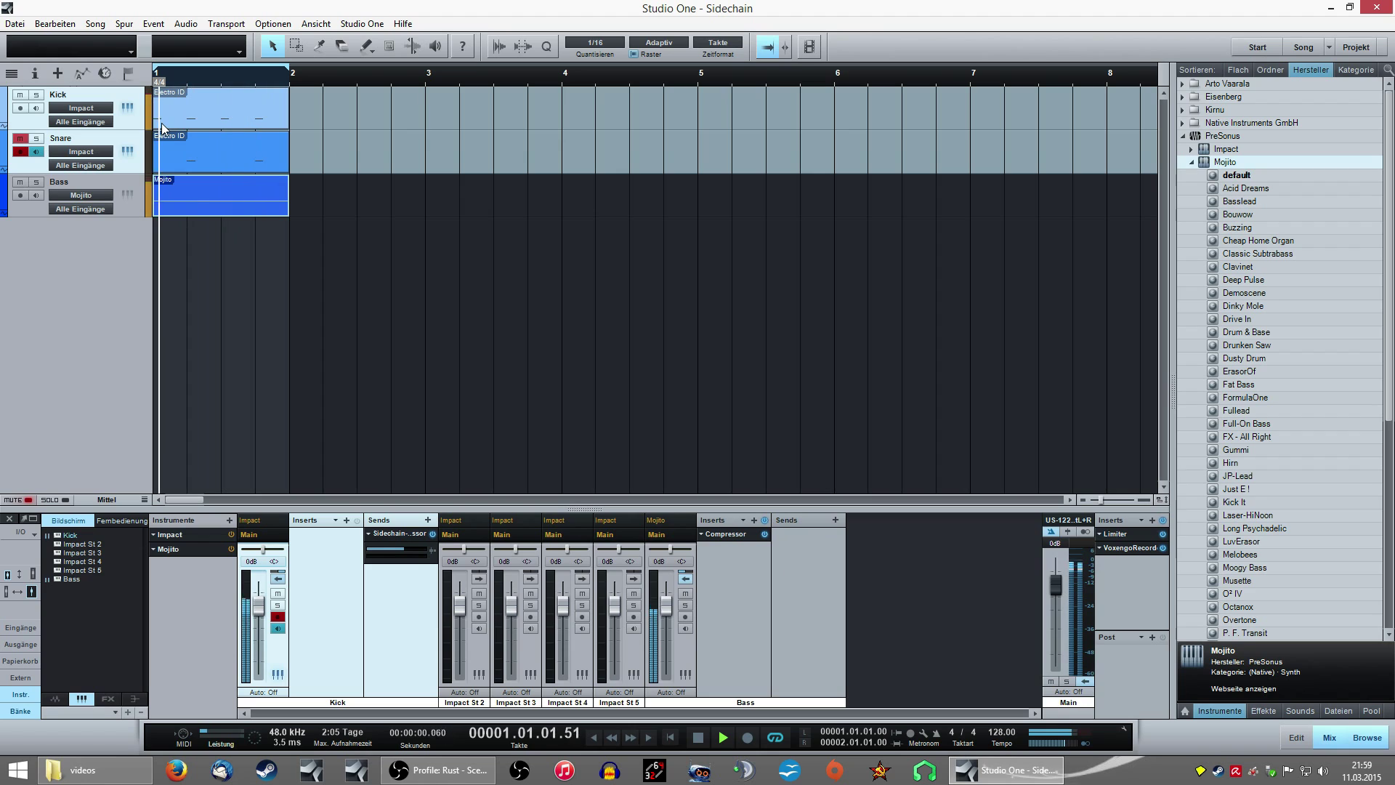
- Raise the Bass Compressor ratio from 2.0:1 to 20.0:1, then bypass the Compressor to compare
right_click(700, 534)
click(717, 550)
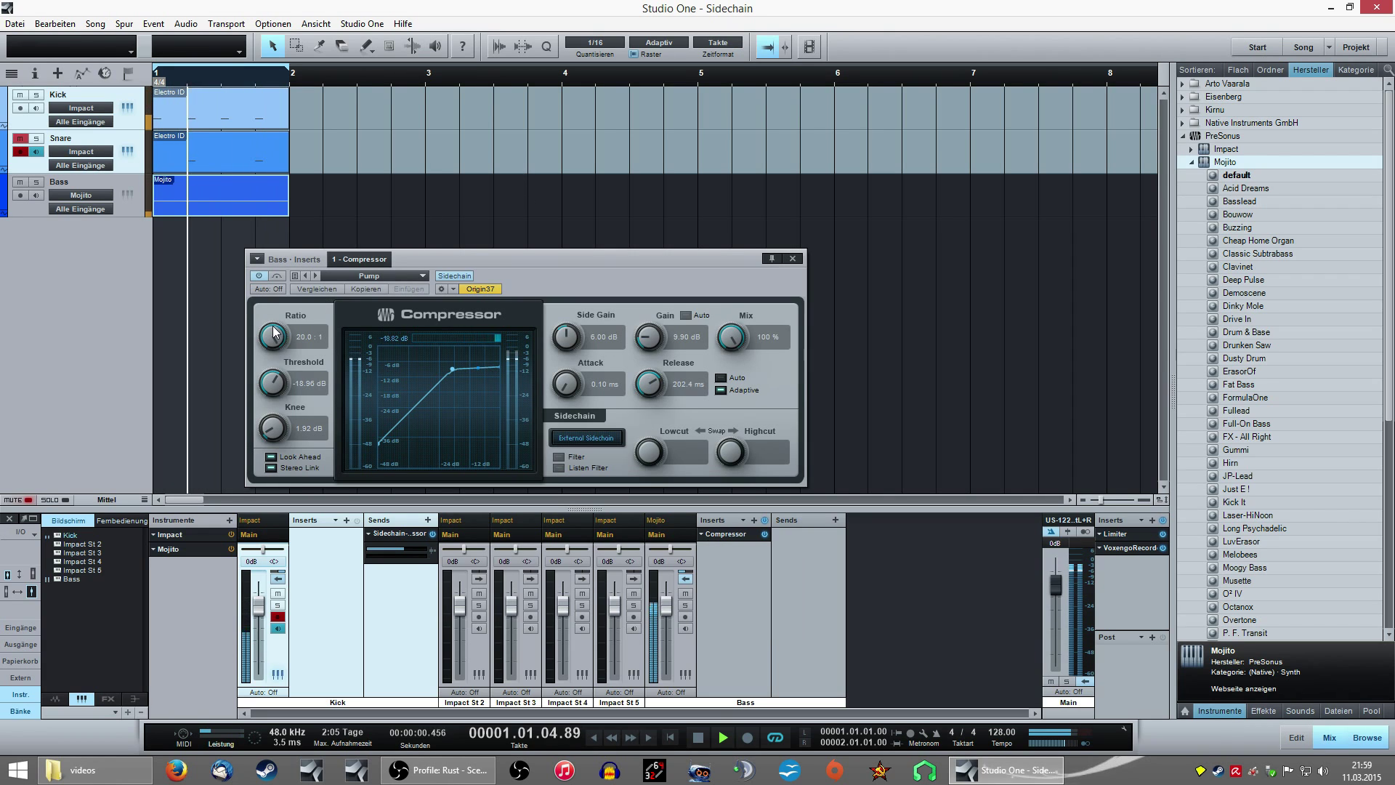
drag(273, 340, 267, 302)
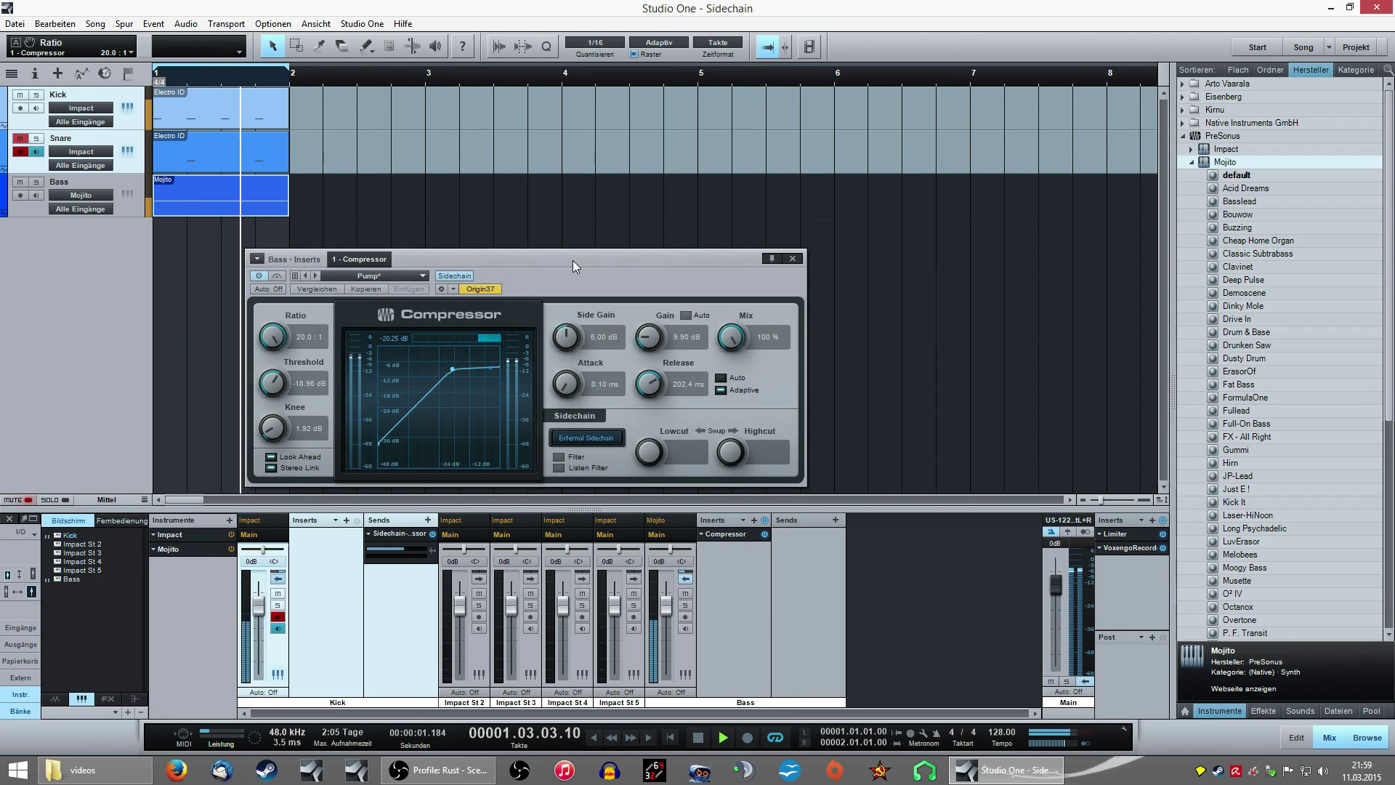
click(792, 258)
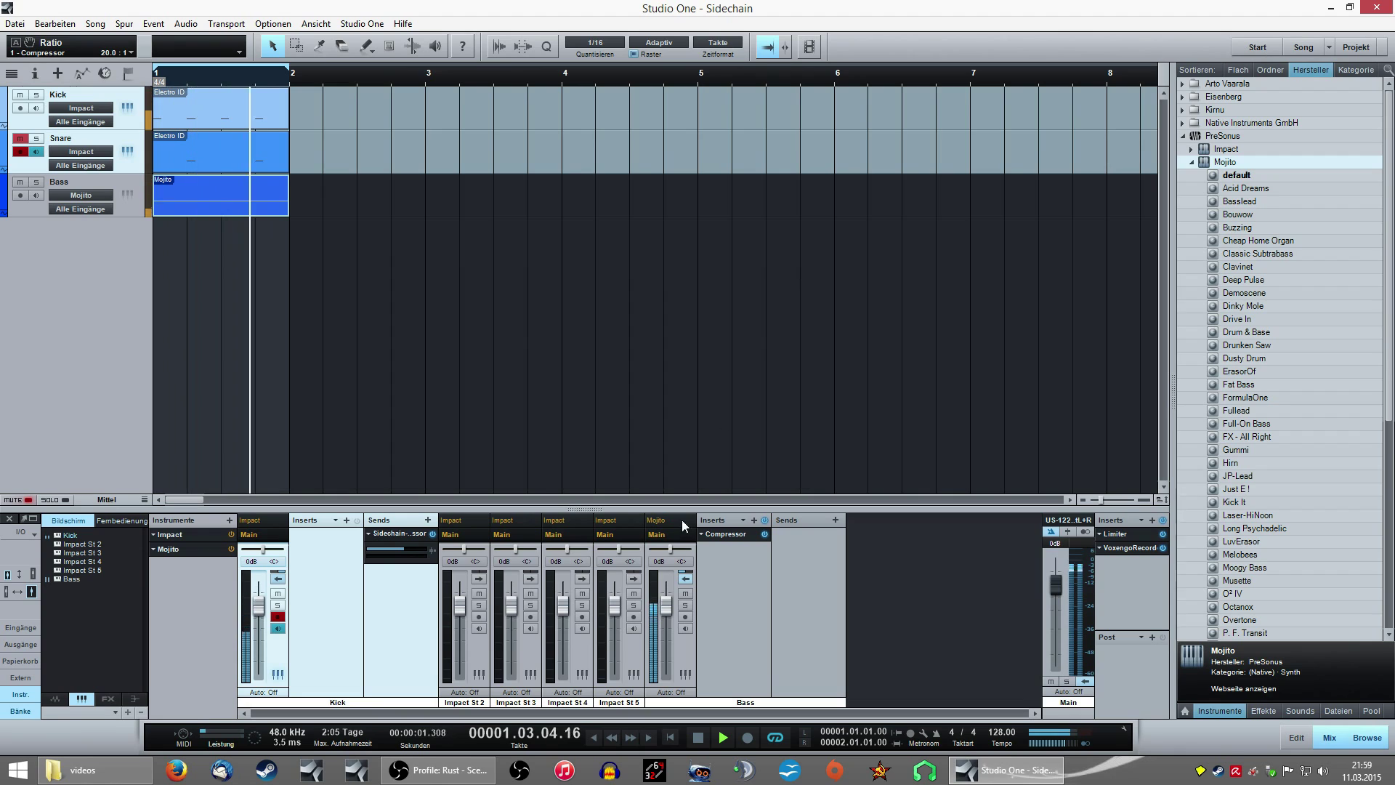
click(765, 534)
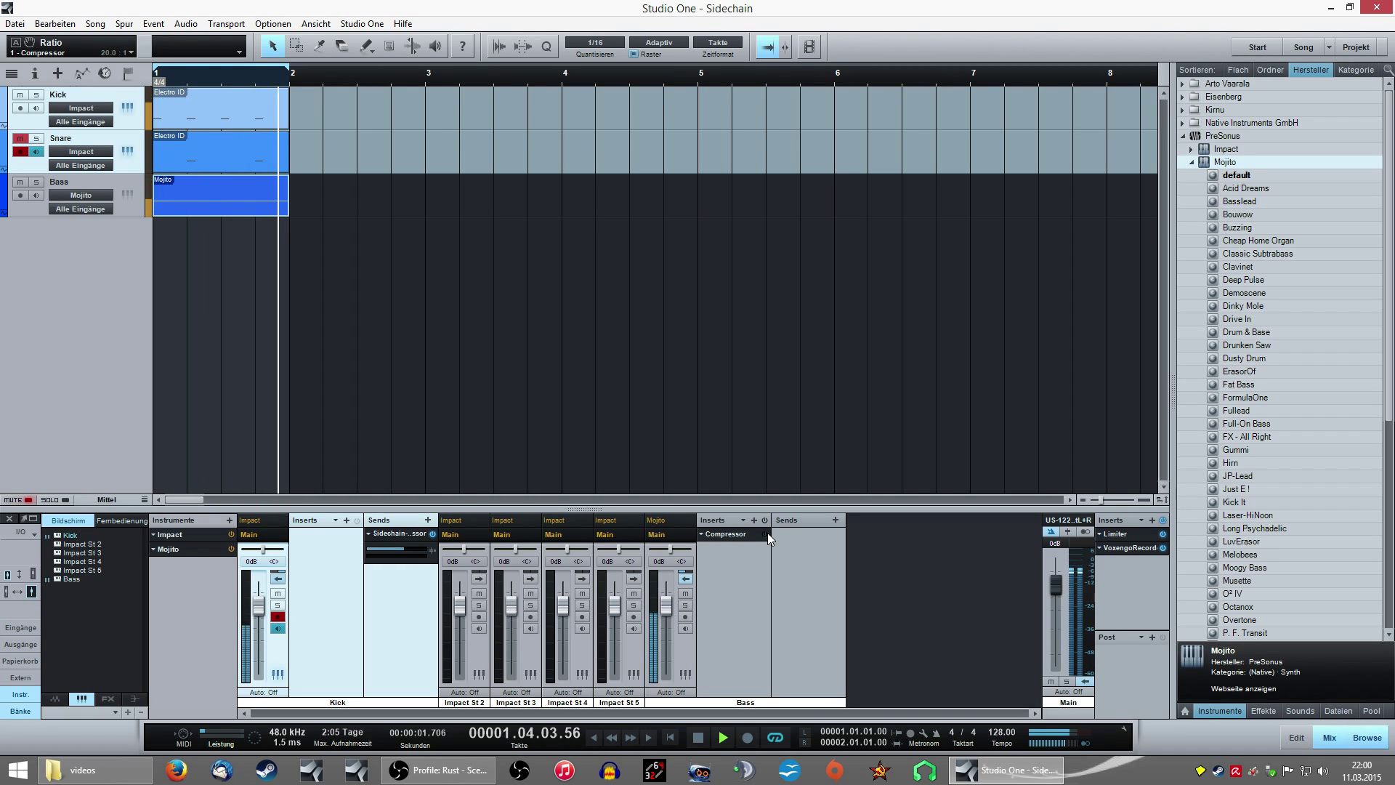
- Re-enable the Bass Compressor and raise the Kick's Sidechain send to 0 dB
click(765, 534)
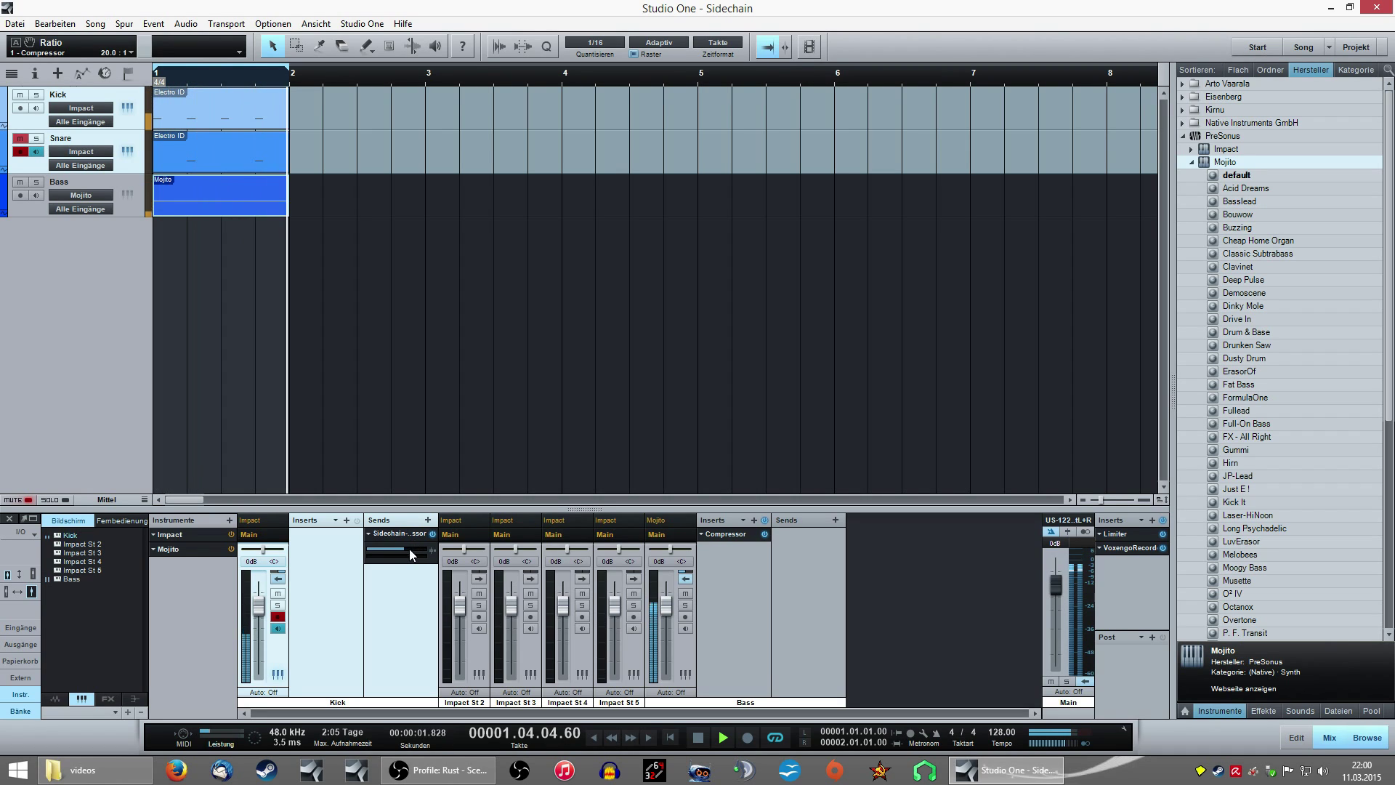
mouse_move(403, 554)
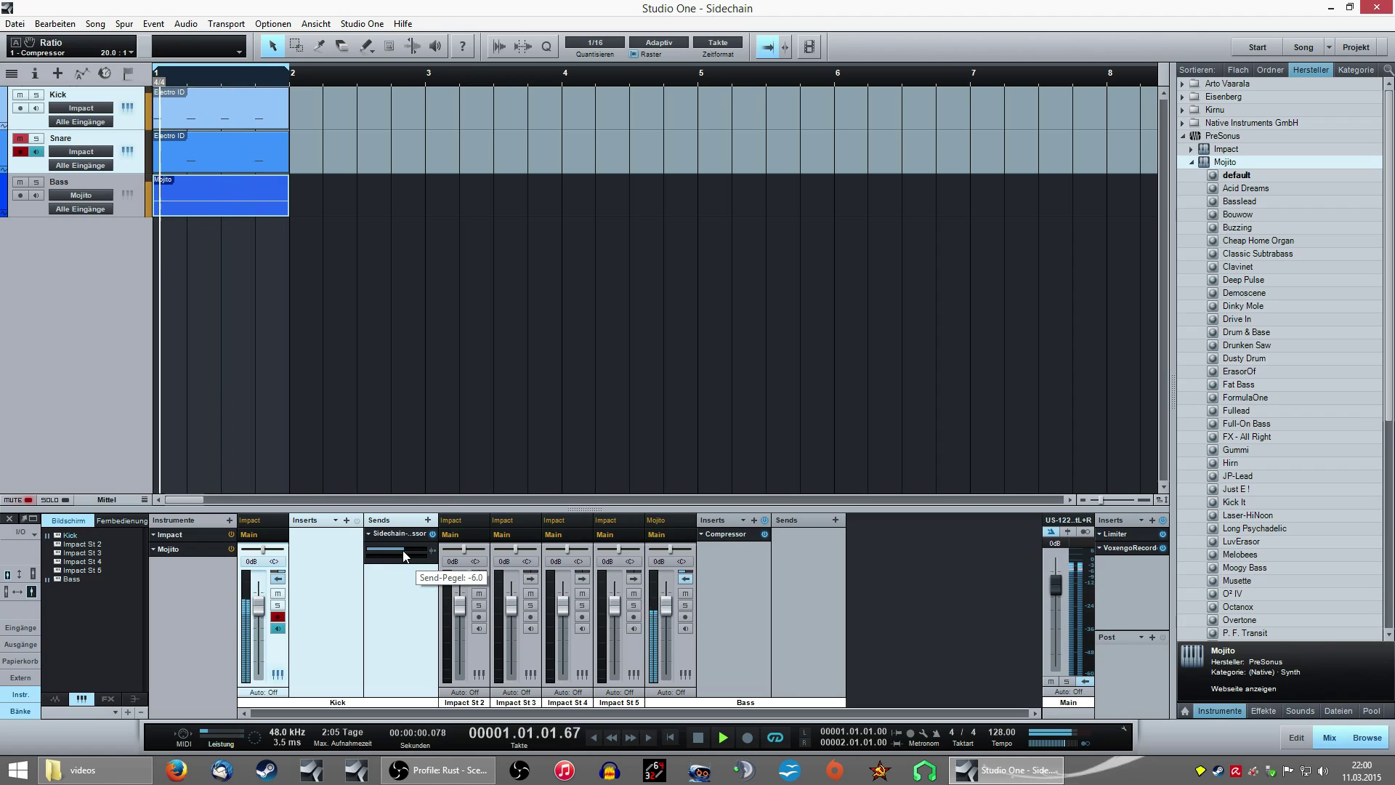
mouse_move(403, 549)
mouse_down()
mouse_move(366, 548)
mouse_move(412, 548)
mouse_up()
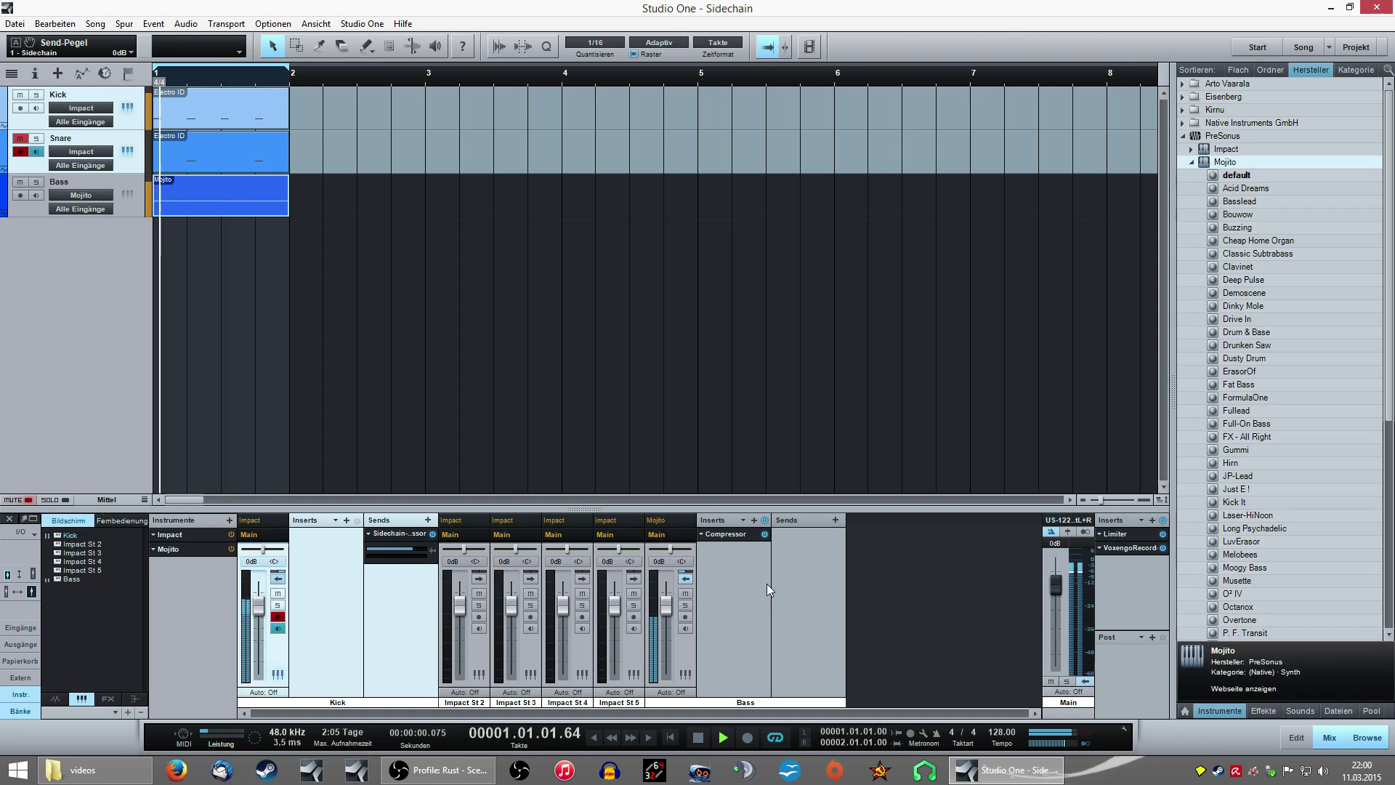
- Open the Bass track's Mojito synth and lower its filter cutoff to about 3.93 kHz
click(127, 194)
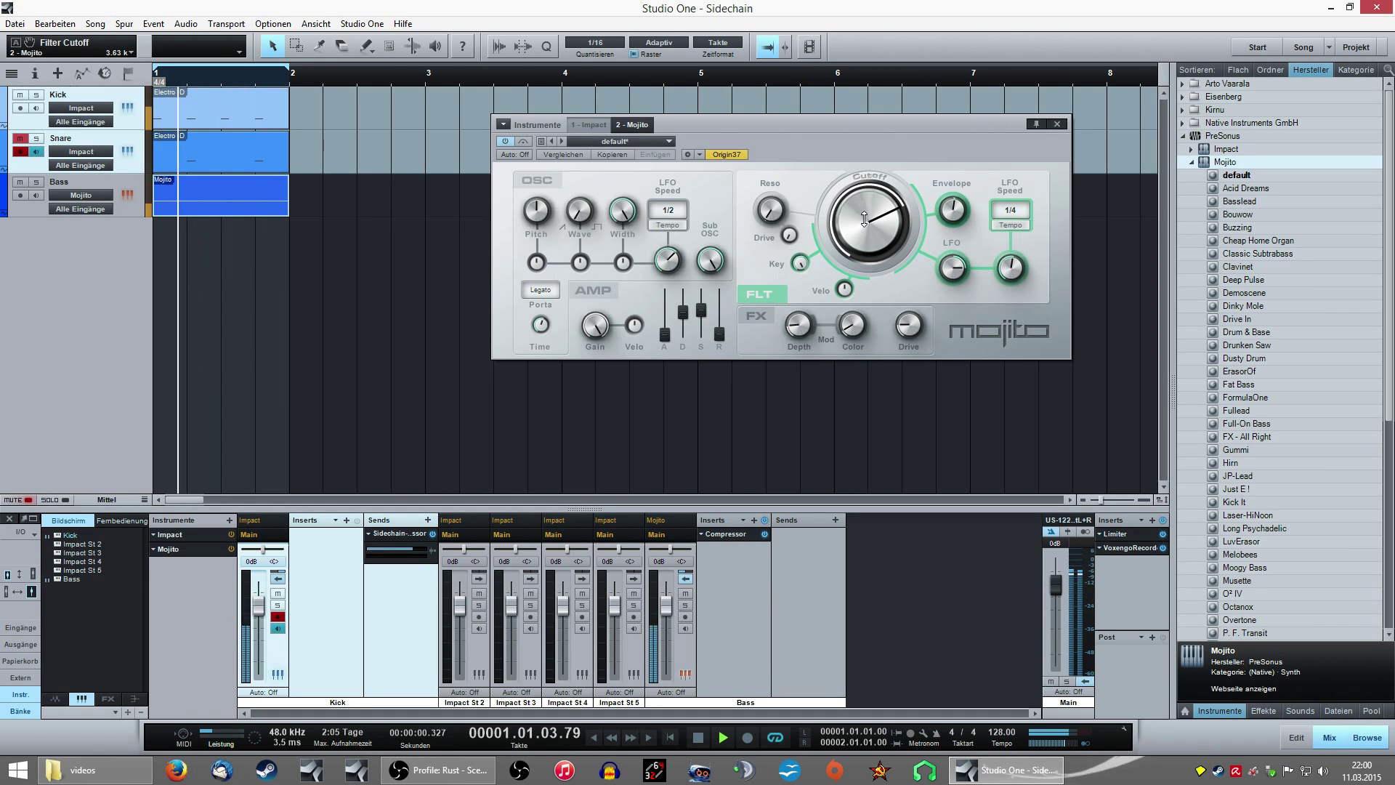
mouse_move(865, 209)
mouse_down()
mouse_move(865, 250)
mouse_move(862, 222)
mouse_up()
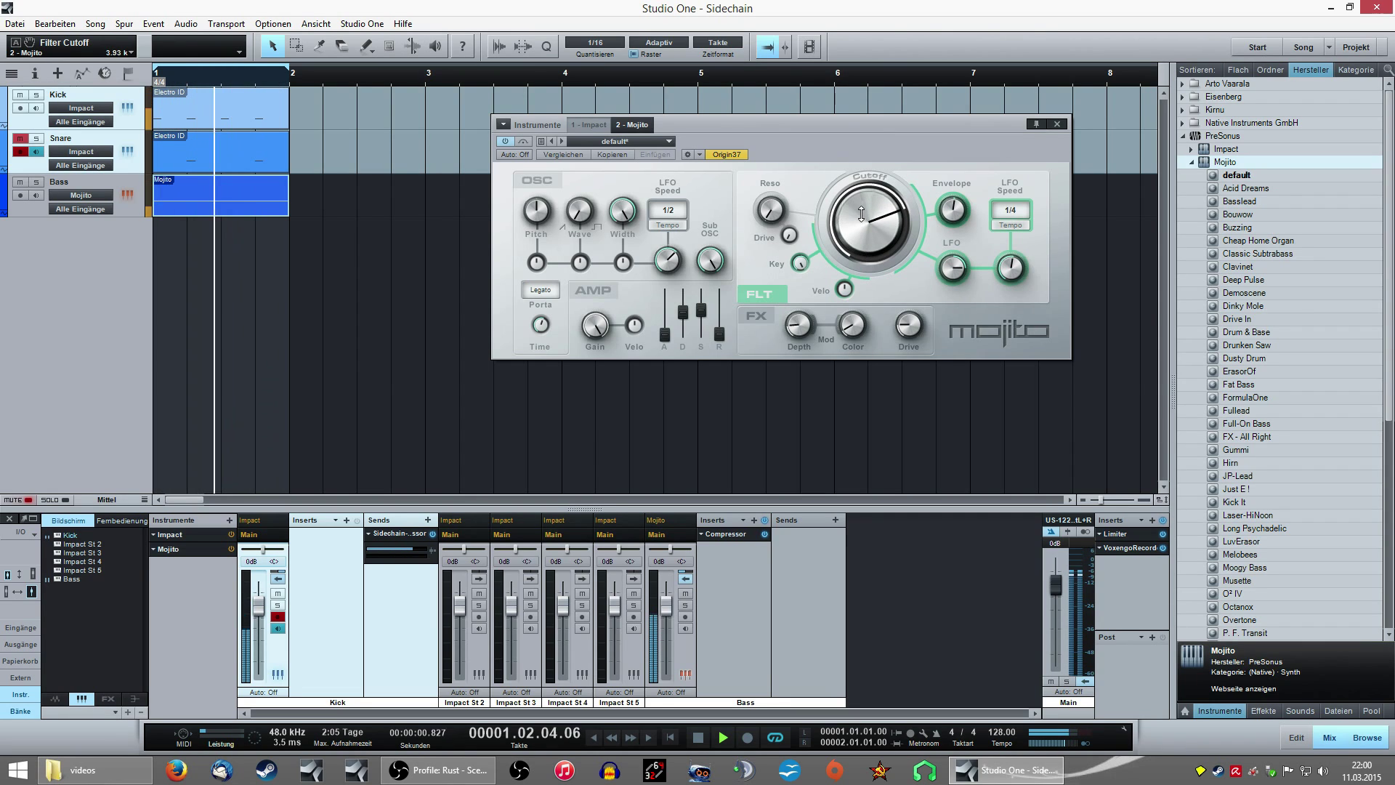